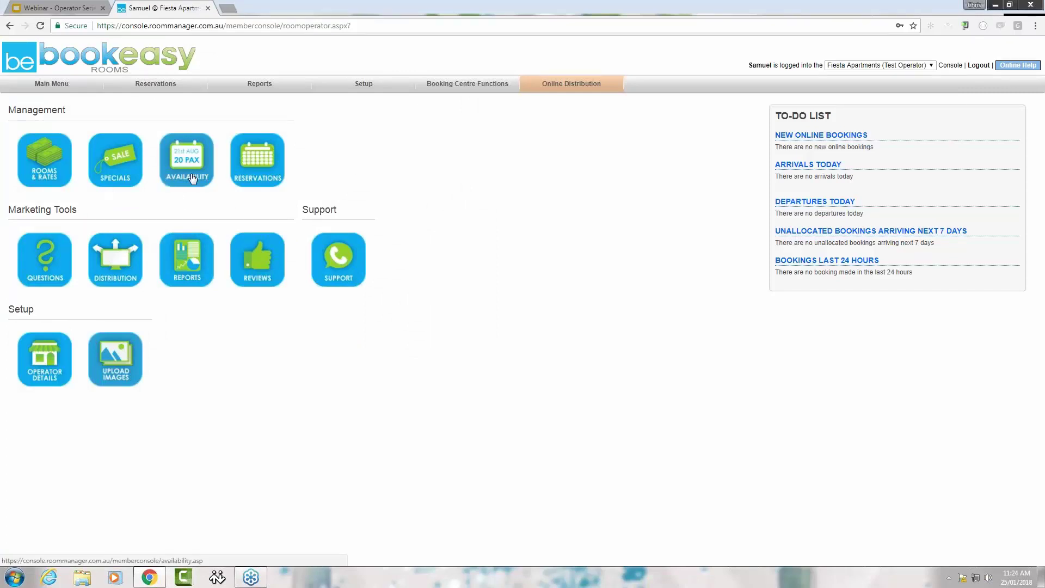
# Open the Room Availability setup page and expand the availability details of all rooms.
pyautogui.click(369, 88)
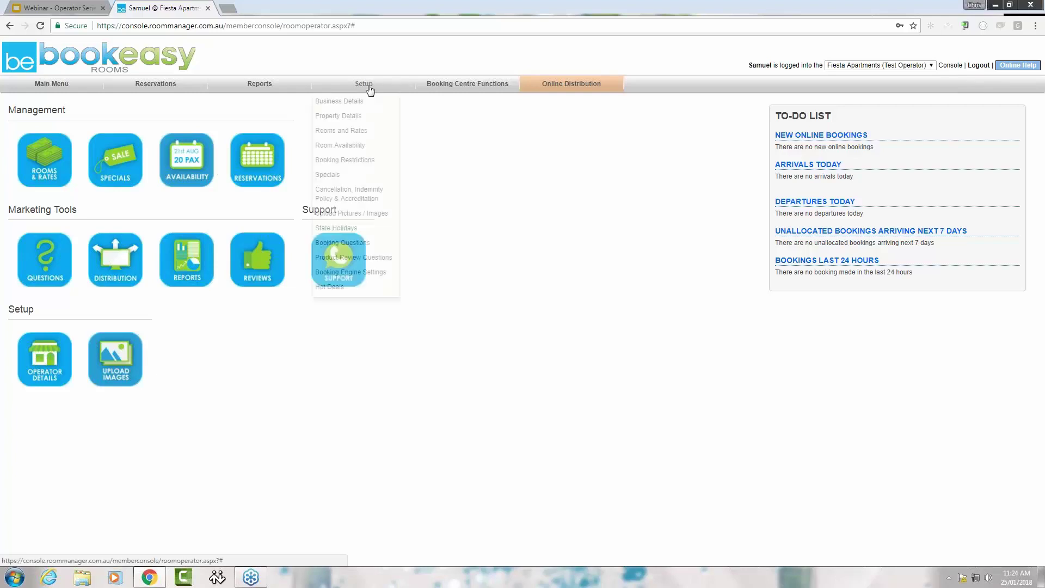
pyautogui.click(353, 145)
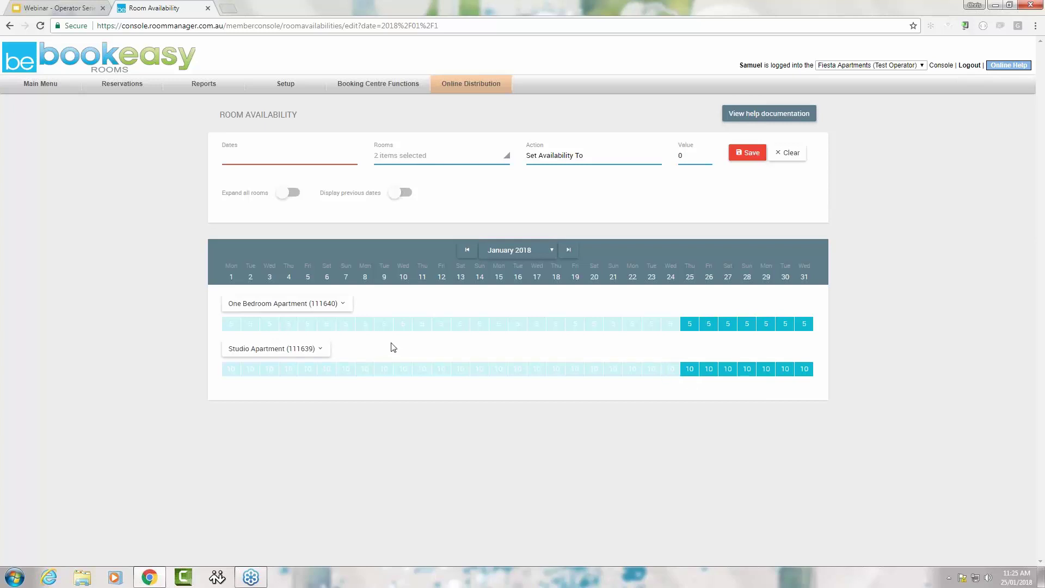
pyautogui.click(344, 306)
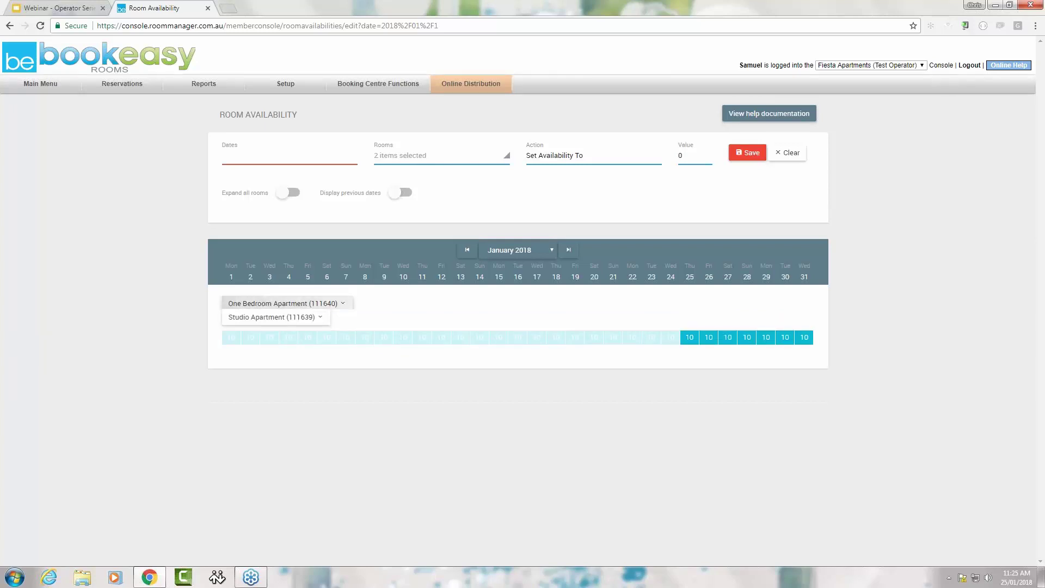
pyautogui.click(343, 303)
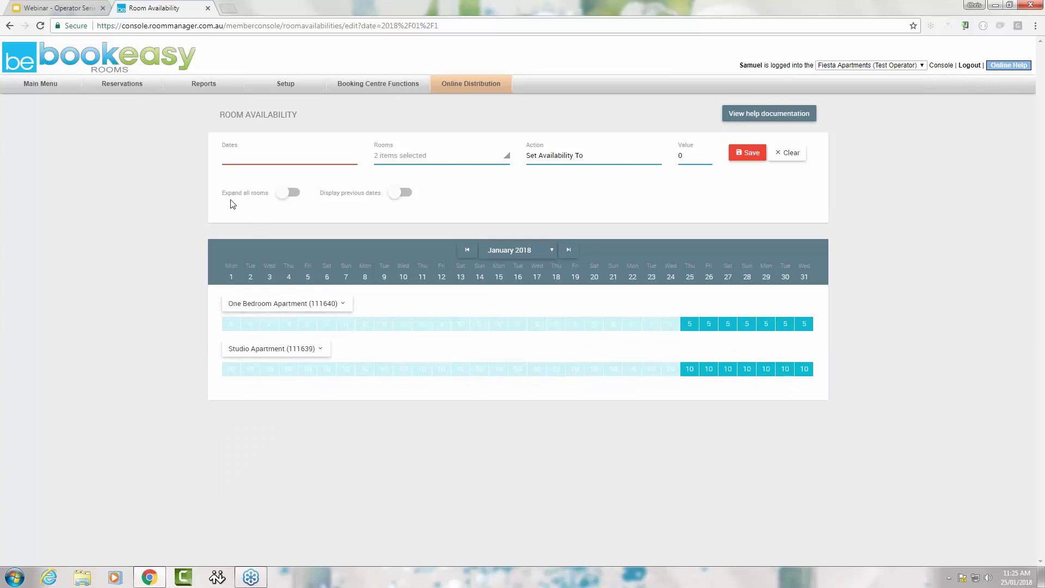
pyautogui.click(282, 198)
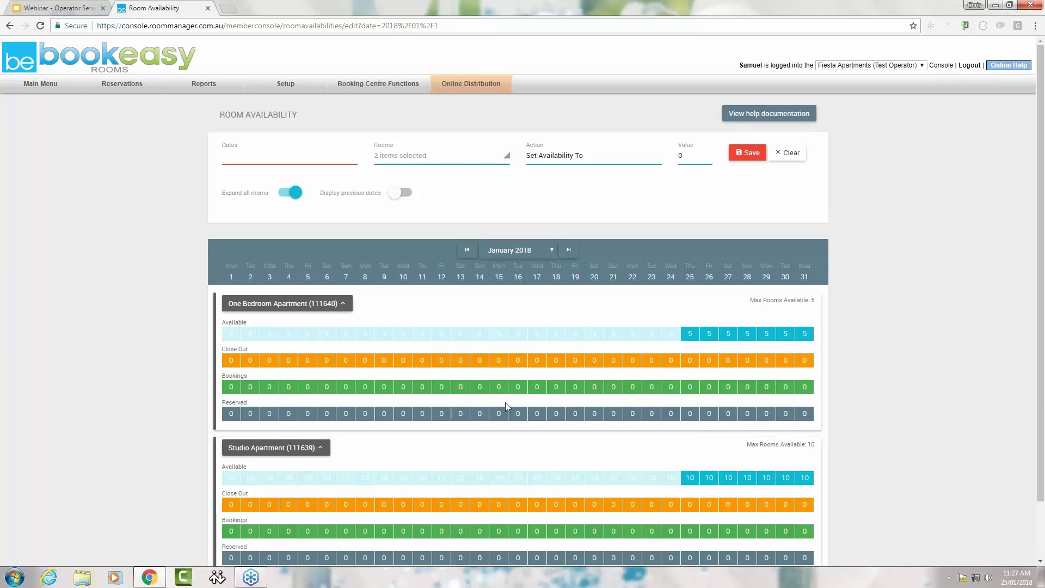
# Switch the availability calendar to April 2018 and collapse the details of both apartments.
pyautogui.click(552, 252)
pyautogui.scroll(-3, 527, 316)
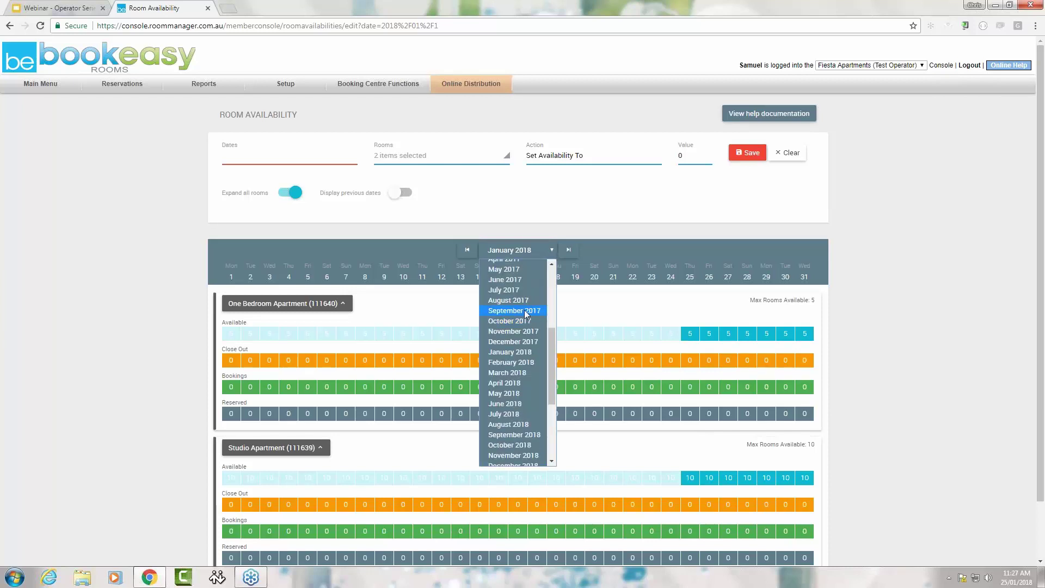
pyautogui.click(515, 384)
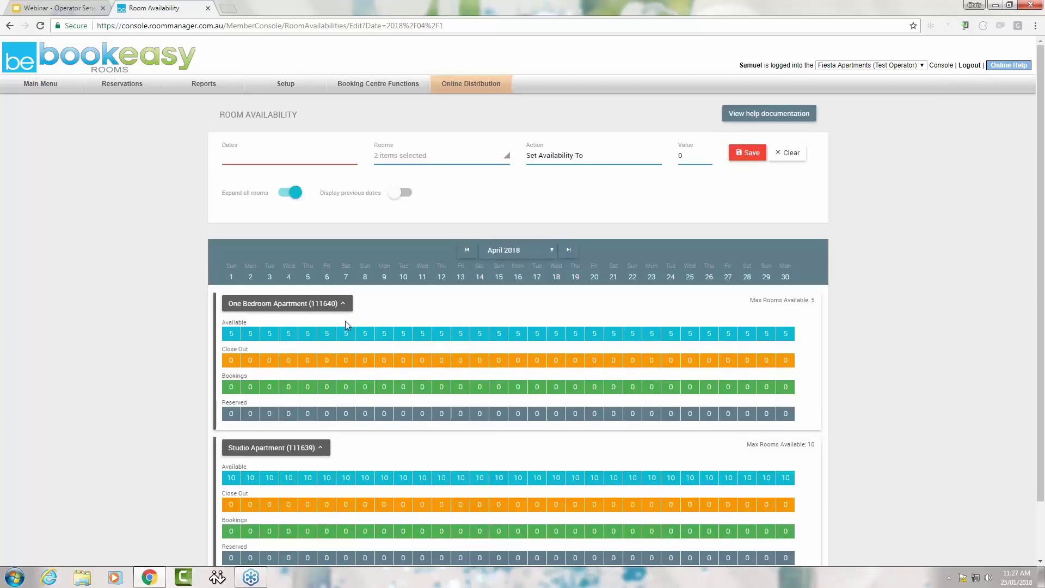
pyautogui.click(345, 311)
pyautogui.click(319, 349)
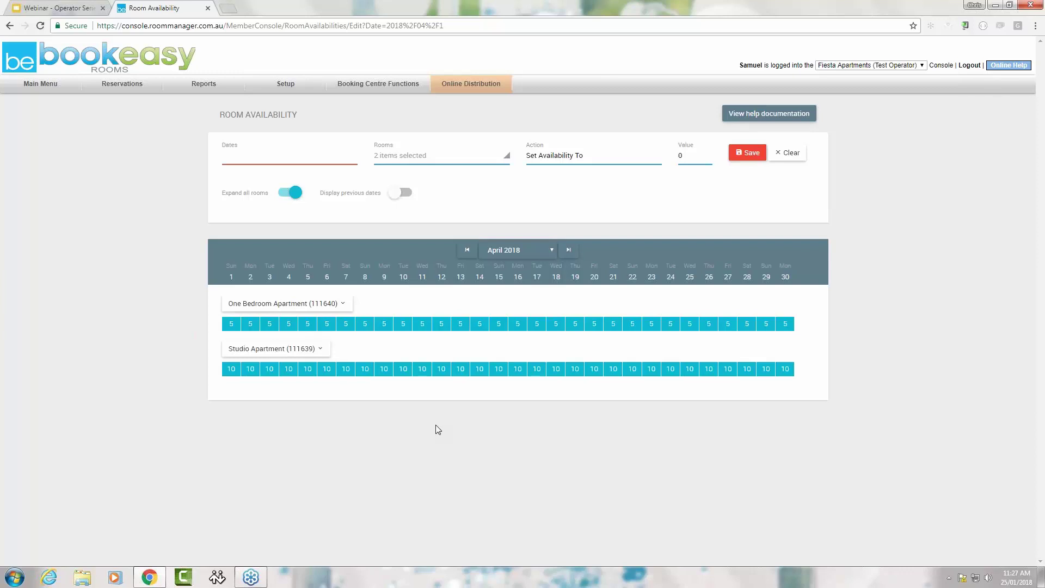
# Select 1, 4, 5, 11 and 16 April 2018 for the One Bedroom Apartment in the availability calendar.
pyautogui.click(238, 164)
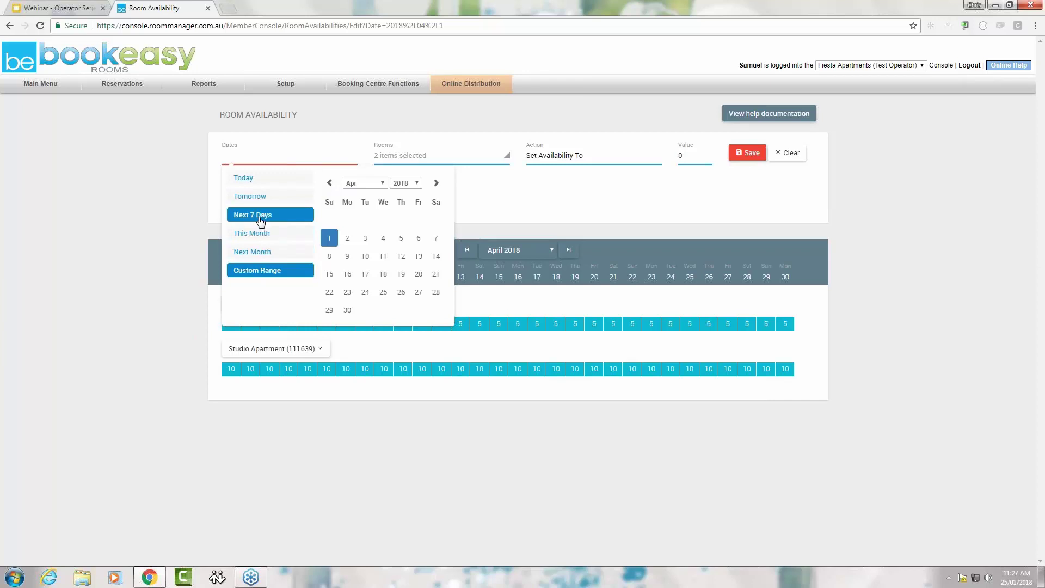
pyautogui.click(496, 184)
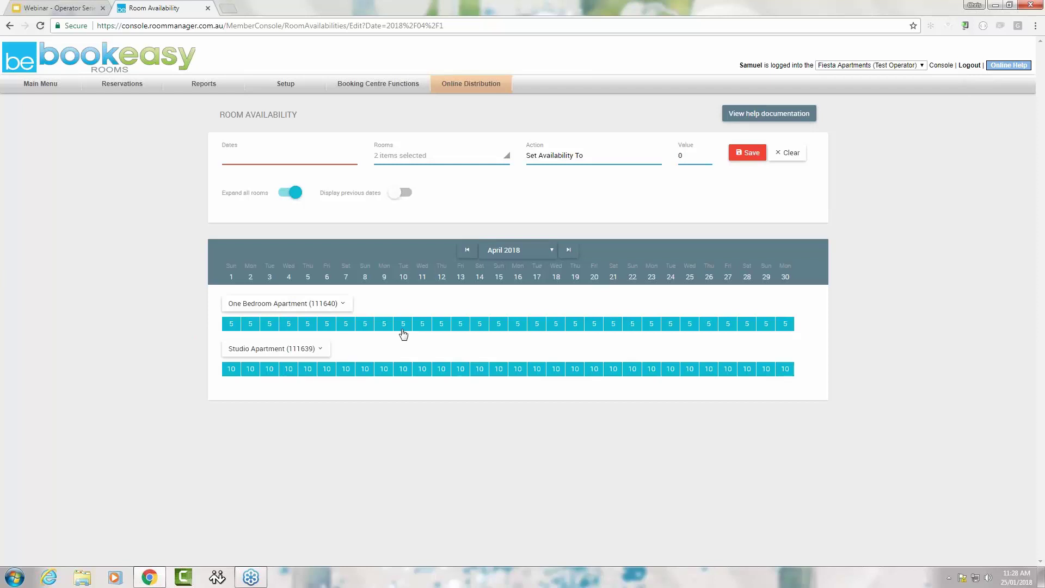
pyautogui.click(231, 327)
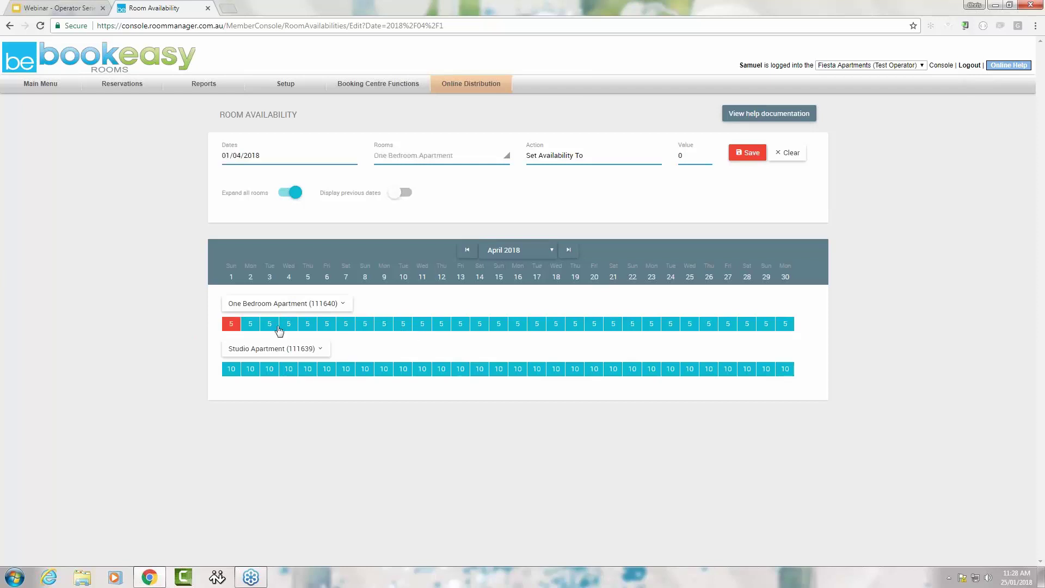
pyautogui.click(289, 326)
pyautogui.click(308, 327)
pyautogui.click(417, 326)
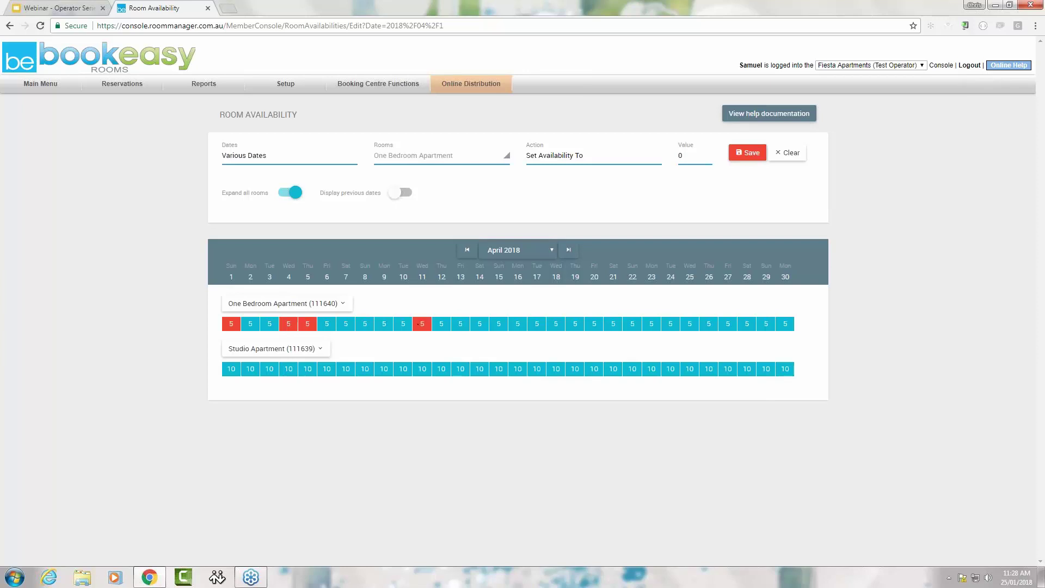
pyautogui.click(518, 327)
# Add 11, 16 and 20 to 27 April 2018 for the Studio Apartment to the selection.
pyautogui.click(422, 369)
pyautogui.click(518, 369)
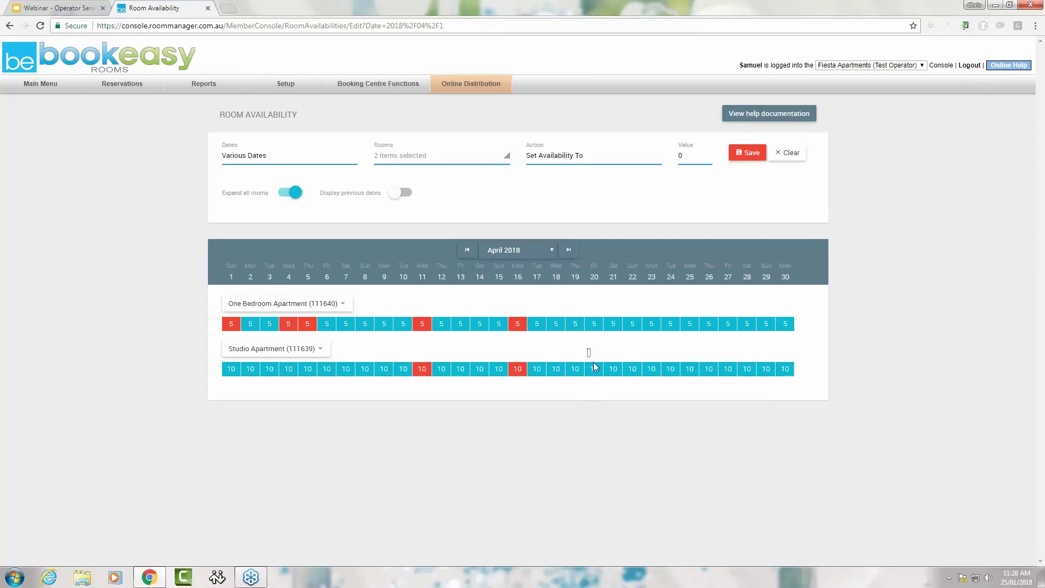
pyautogui.moveTo(594, 363); pyautogui.dragTo(735, 381)
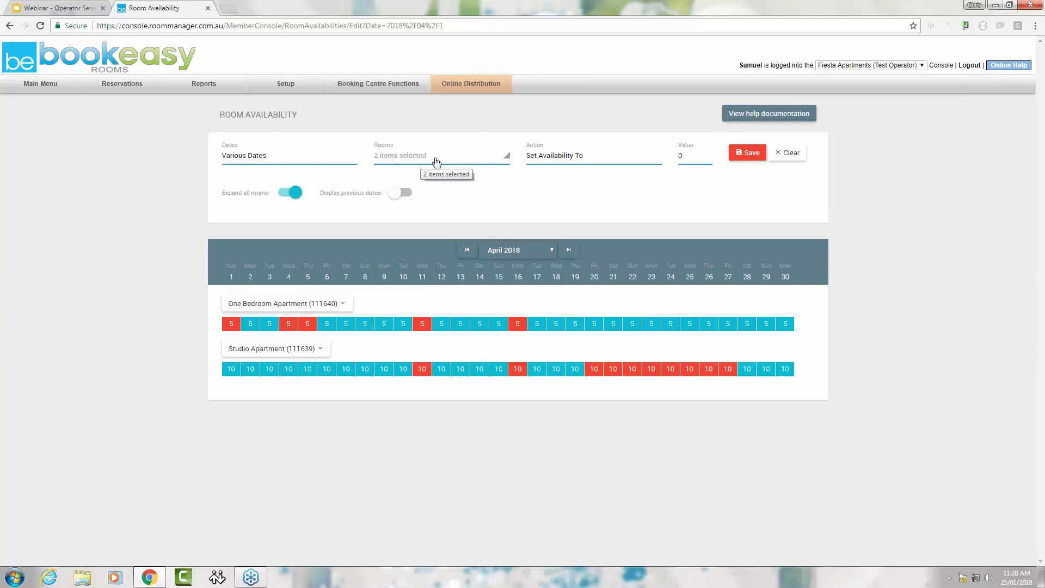
# Save the selected April dates with Set Availability To 0 and check the One Bedroom Apartment's detailed breakdown.
pyautogui.click(615, 160)
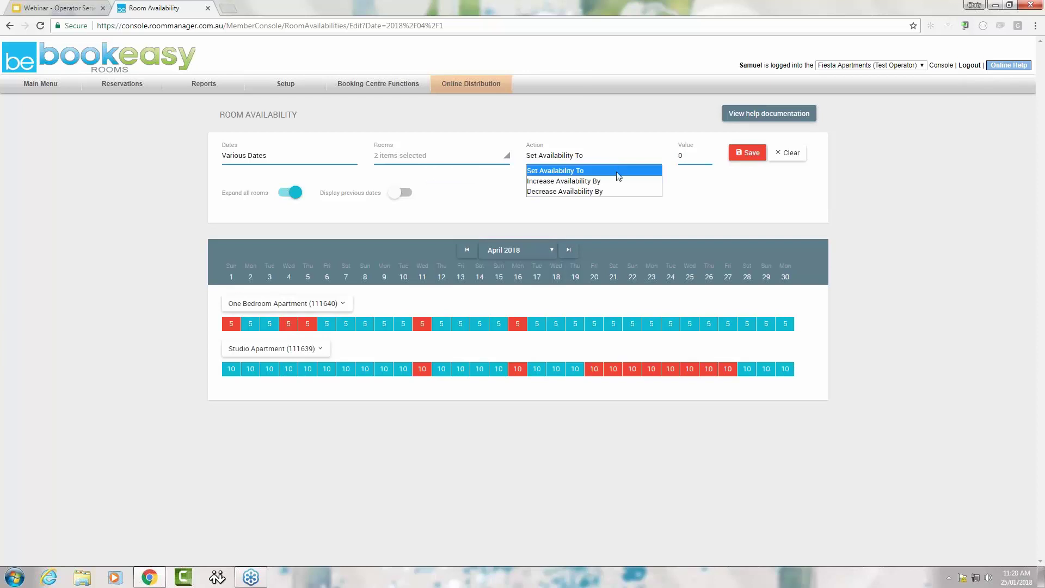
pyautogui.click(619, 175)
pyautogui.click(610, 161)
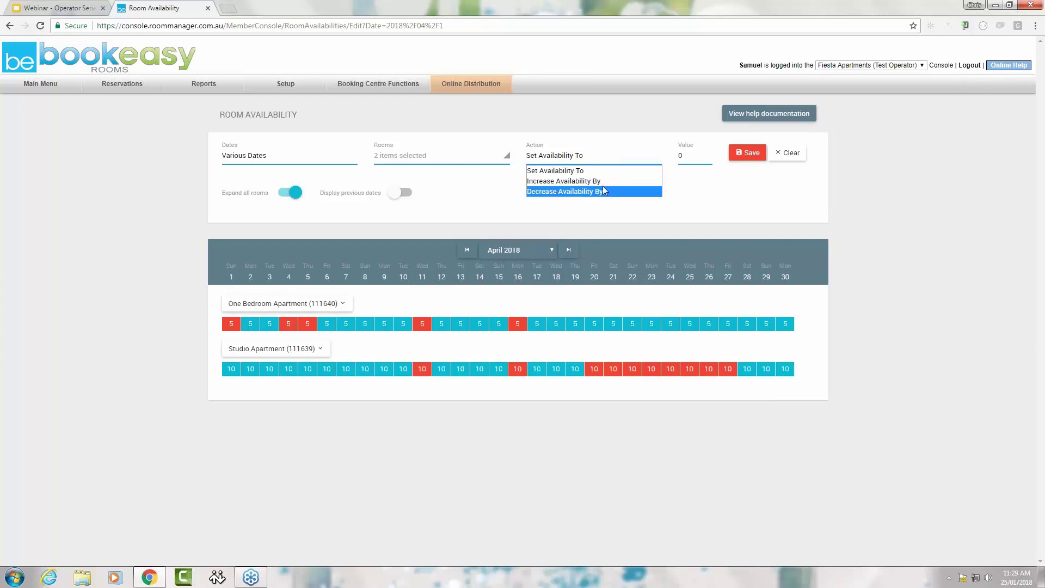
pyautogui.click(595, 172)
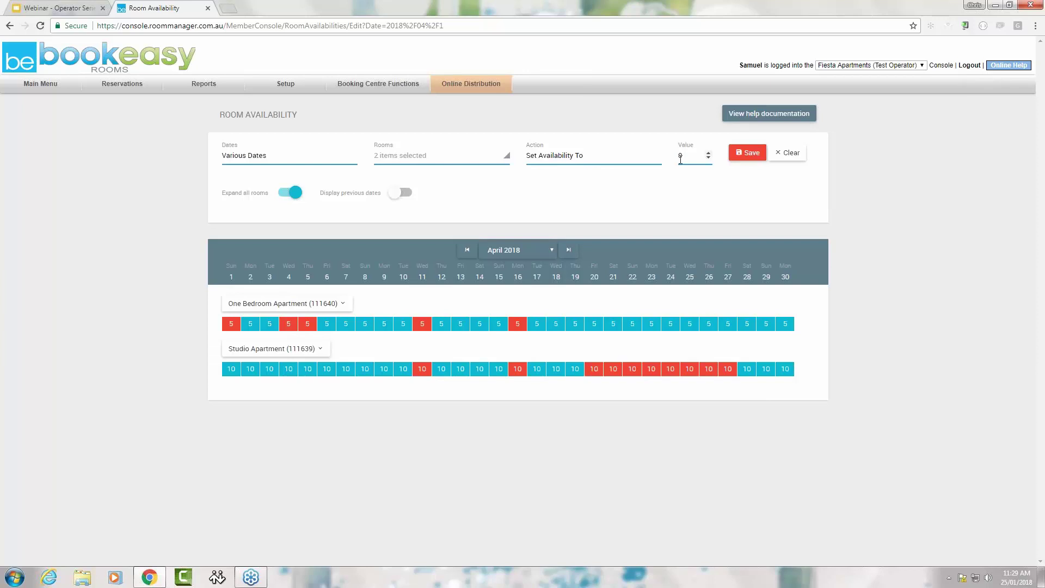
pyautogui.click(748, 153)
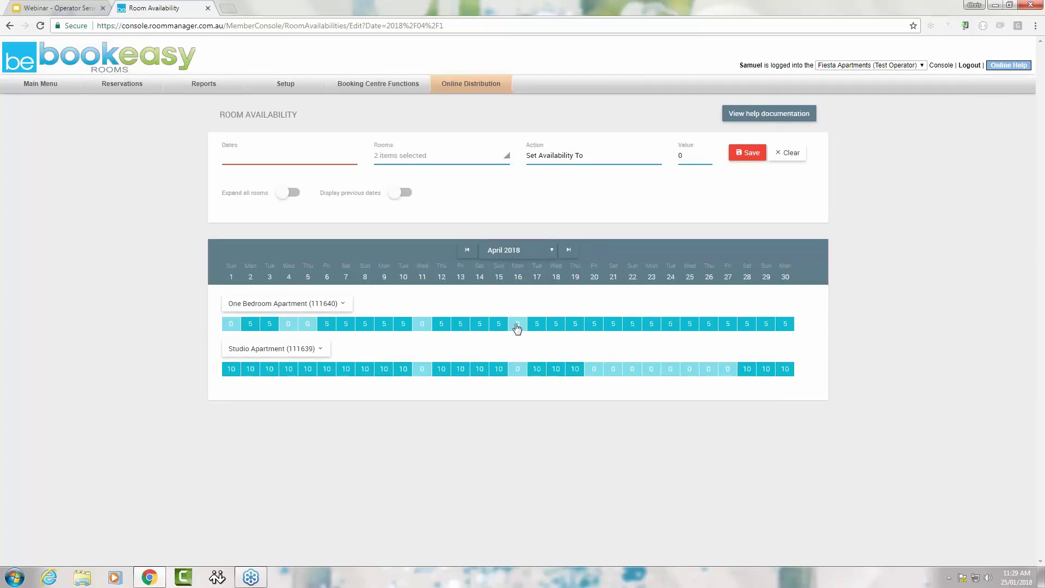
pyautogui.click(347, 309)
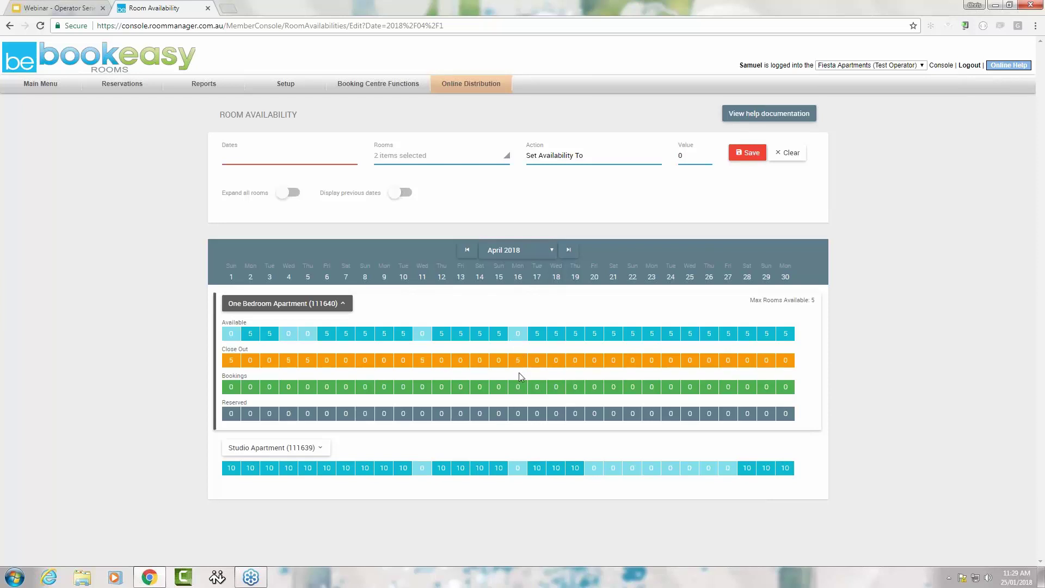
pyautogui.click(344, 304)
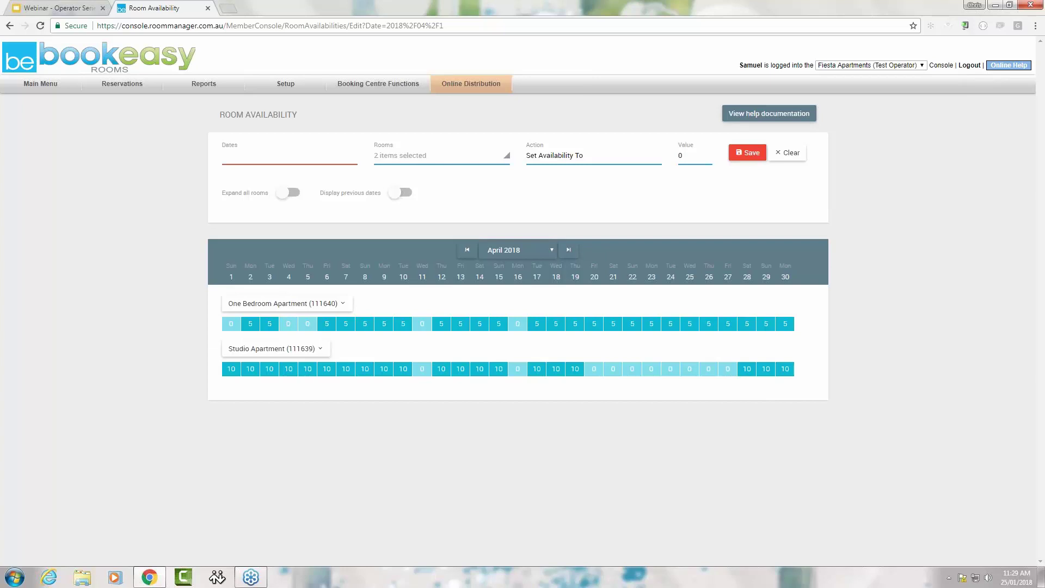
# Switch the calendar to July 2018 and clear a trial selection of 1 to 7 July for the One Bedroom Apartment.
pyautogui.click(552, 251)
pyautogui.scroll(-3, 526, 344)
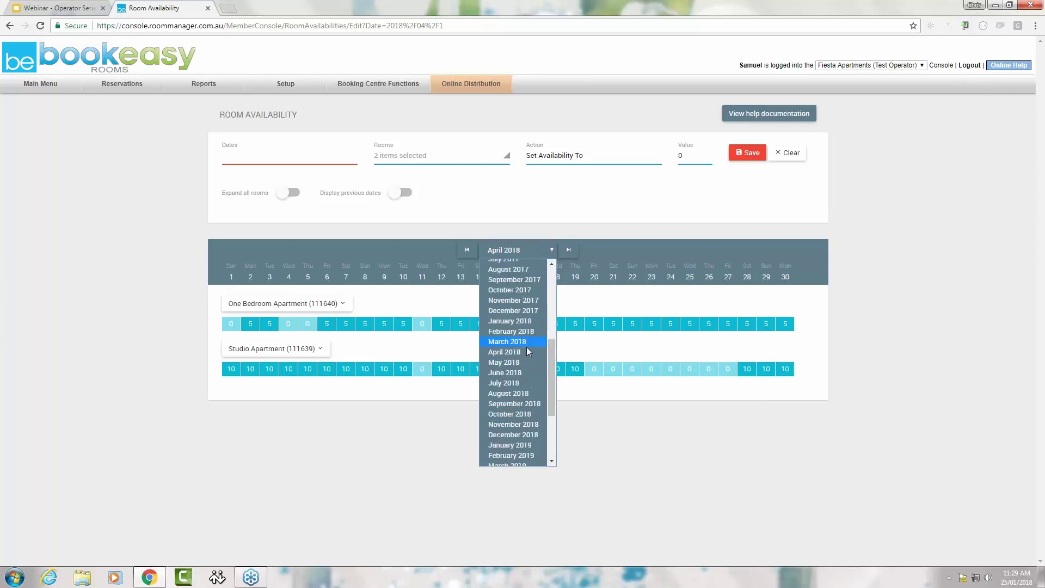
pyautogui.click(514, 383)
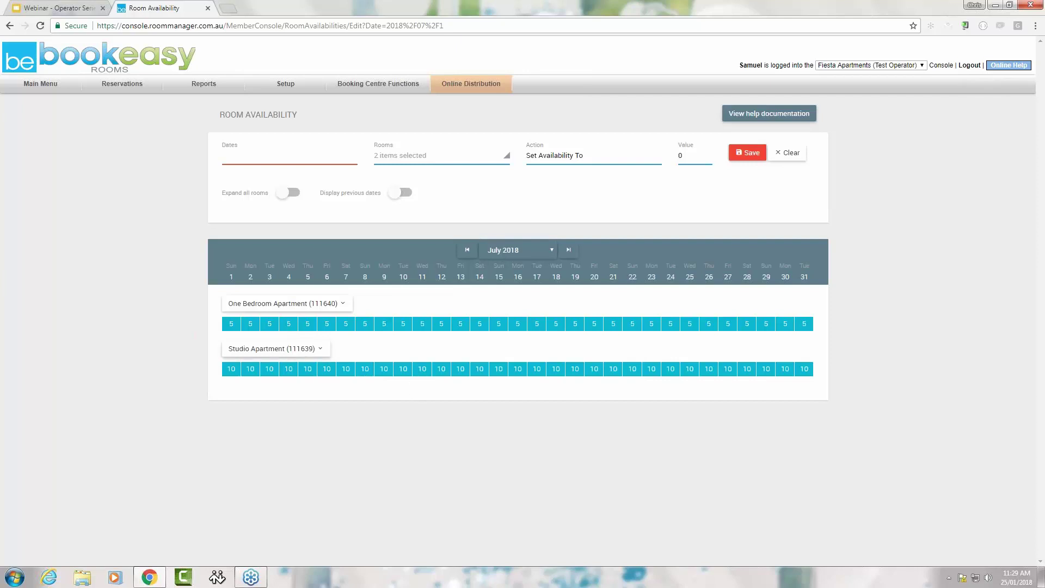
pyautogui.moveTo(219, 315); pyautogui.dragTo(355, 344)
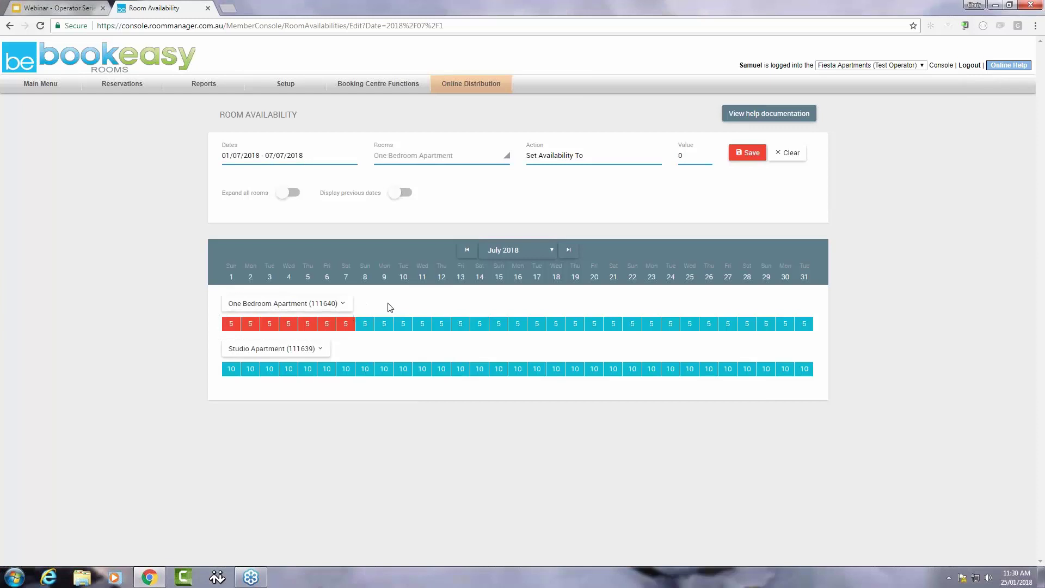
pyautogui.click(790, 154)
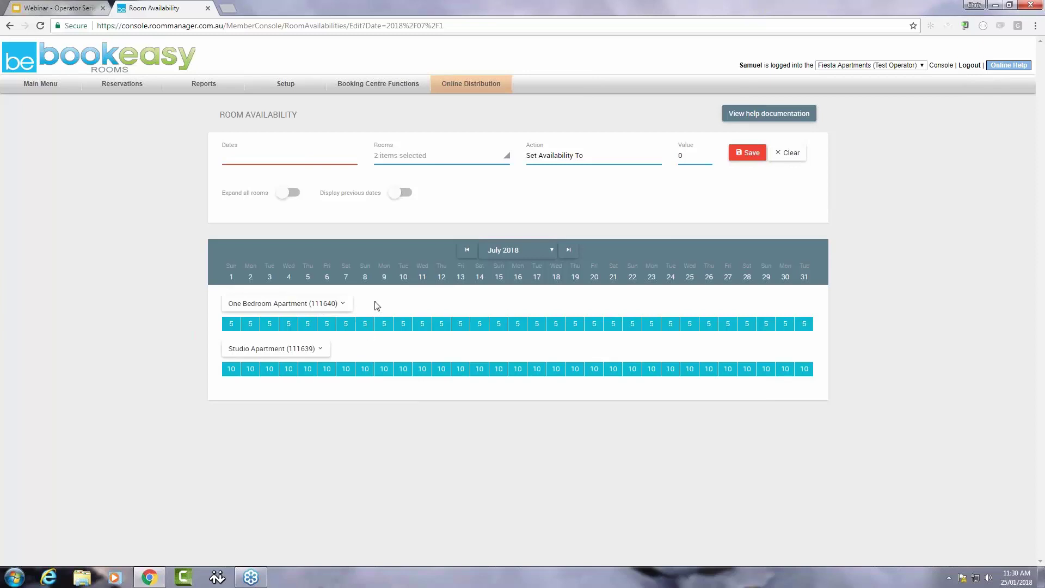
# Select 8 to 13 July 2018 for both the One Bedroom and Studio Apartments.
pyautogui.moveTo(375, 302); pyautogui.dragTo(658, 398)
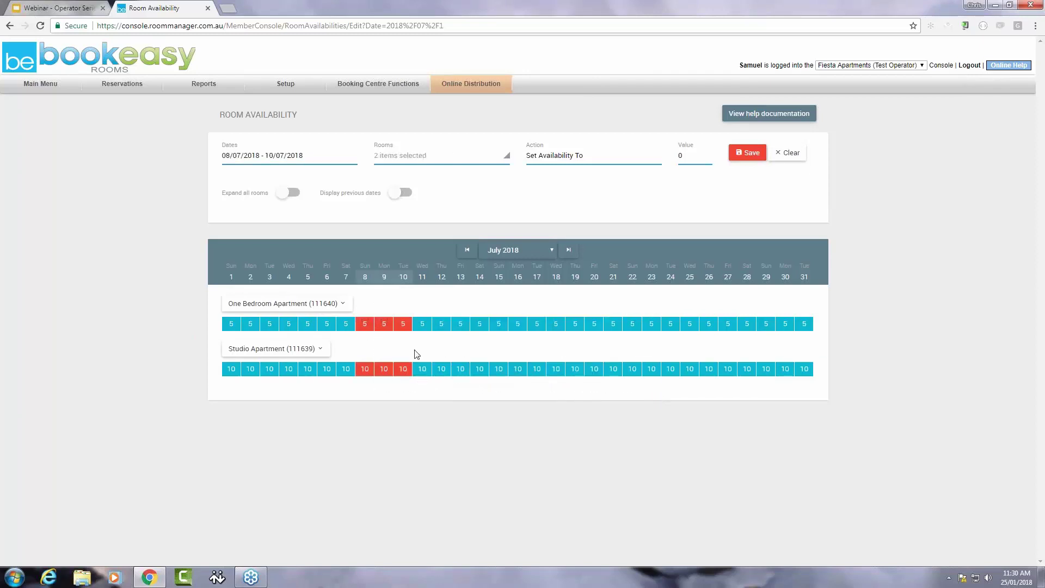
pyautogui.click(419, 277)
pyautogui.click(457, 278)
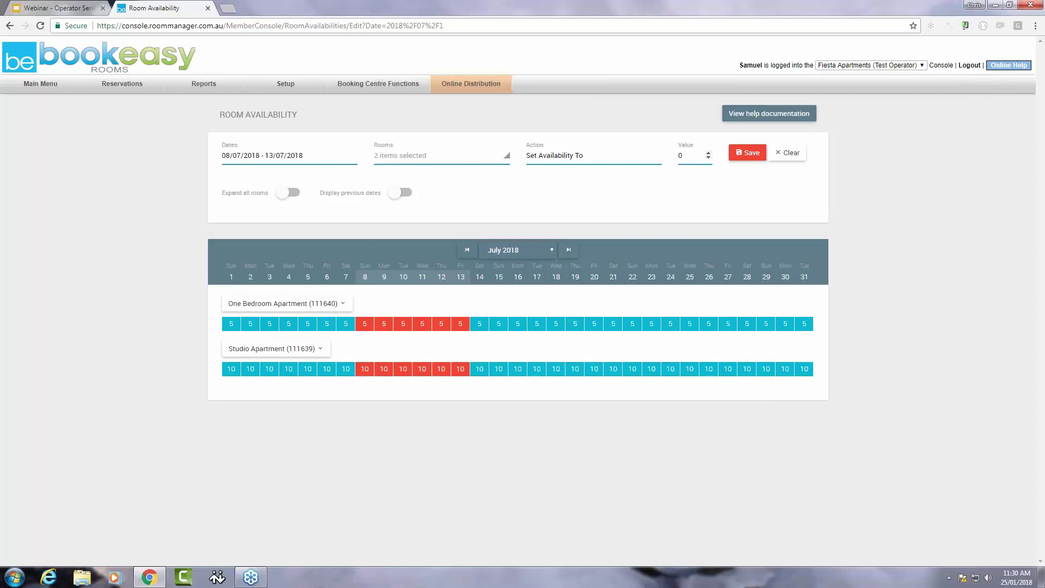
# Decrease the availability of the selected July dates by 3 and save.
pyautogui.click(596, 158)
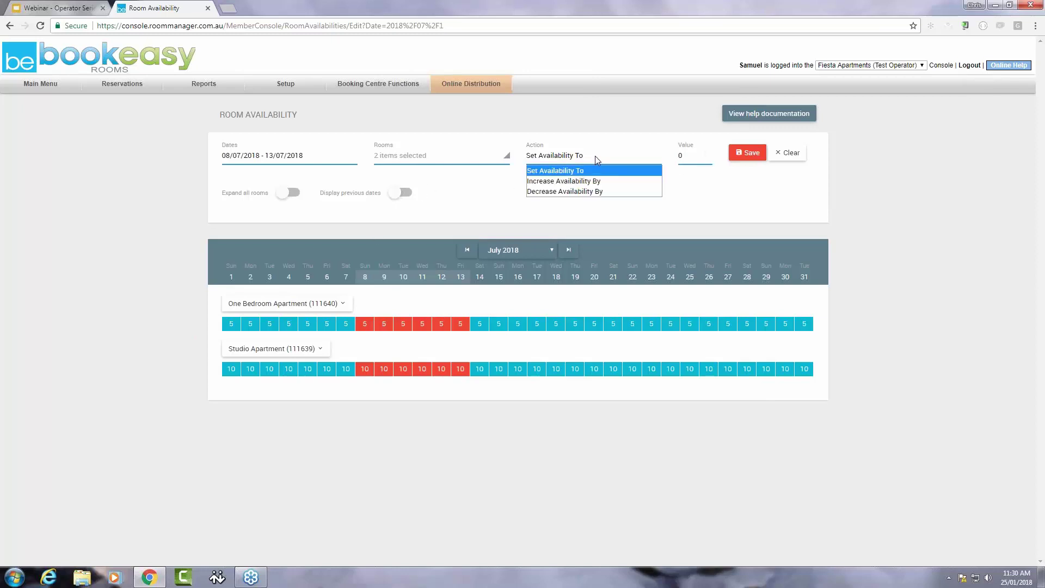
pyautogui.click(595, 192)
pyautogui.click(708, 154)
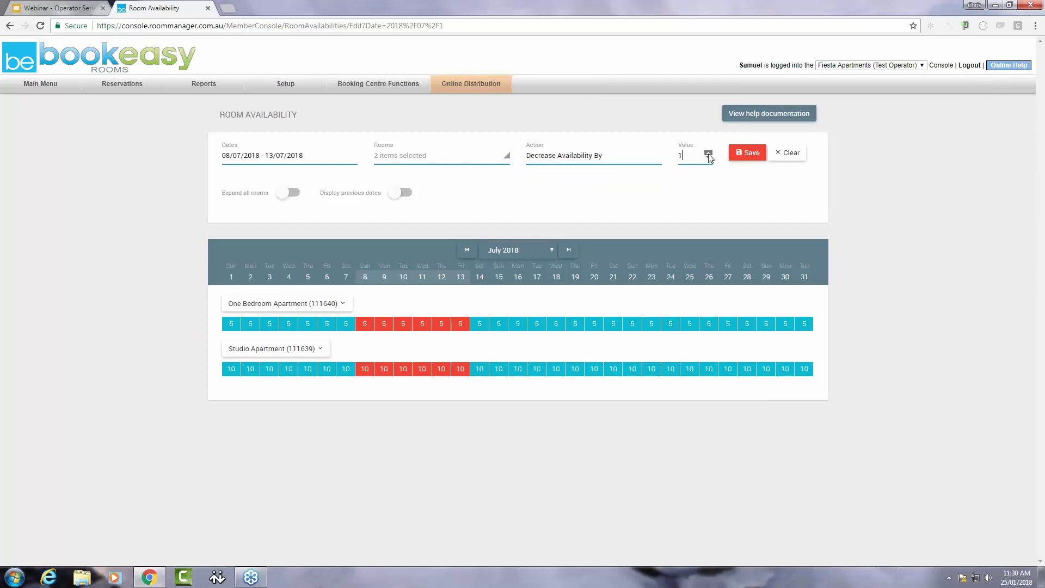
pyautogui.click(708, 154)
pyautogui.click(708, 154)
pyautogui.click(748, 153)
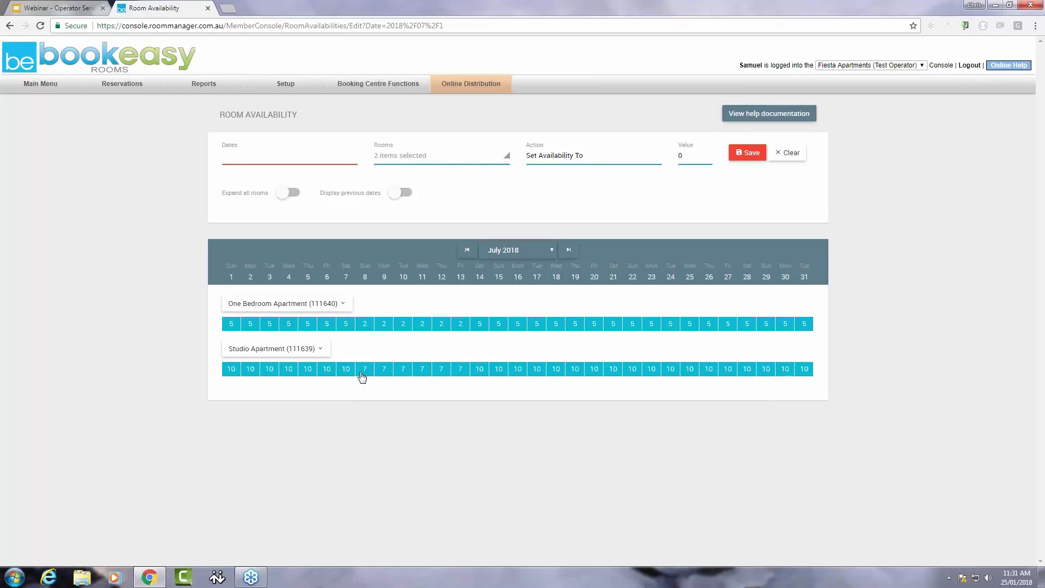
# Increase the One Bedroom Apartment's availability for 8 to 13 July 2018 by 2 and save.
pyautogui.click(307, 349)
pyautogui.moveTo(362, 321); pyautogui.dragTo(465, 345)
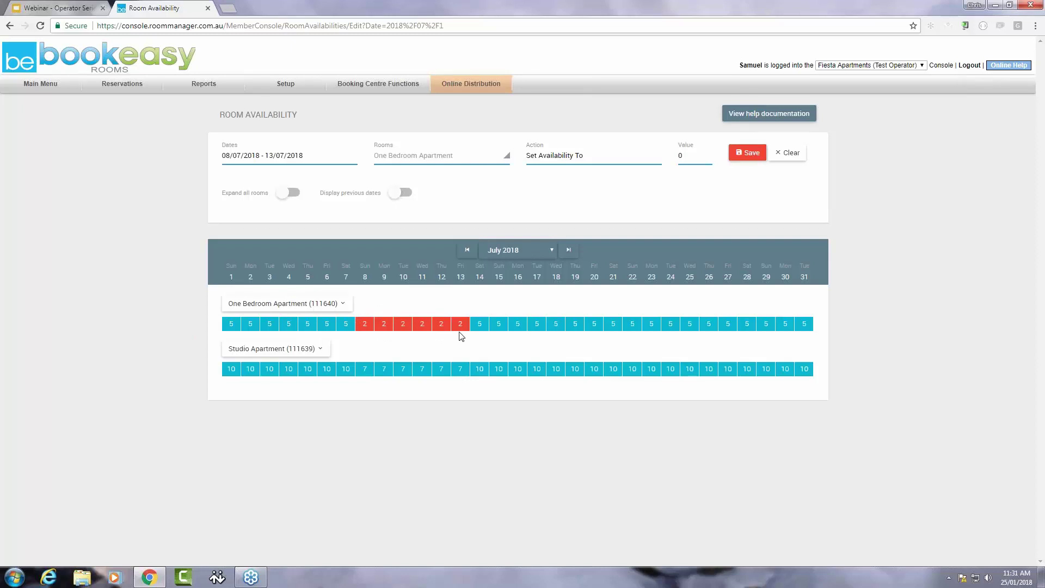
pyautogui.click(624, 156)
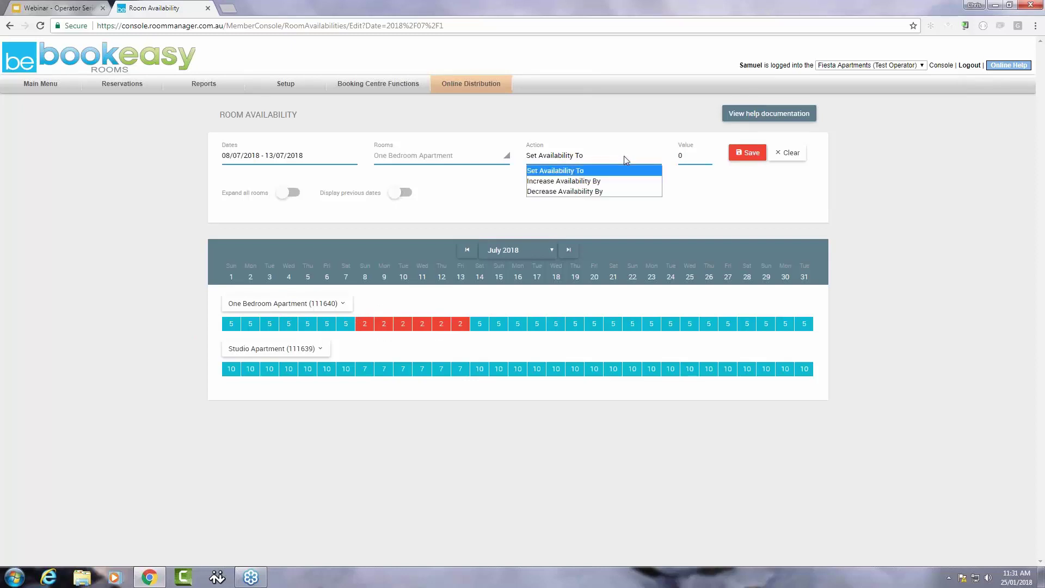
pyautogui.click(609, 186)
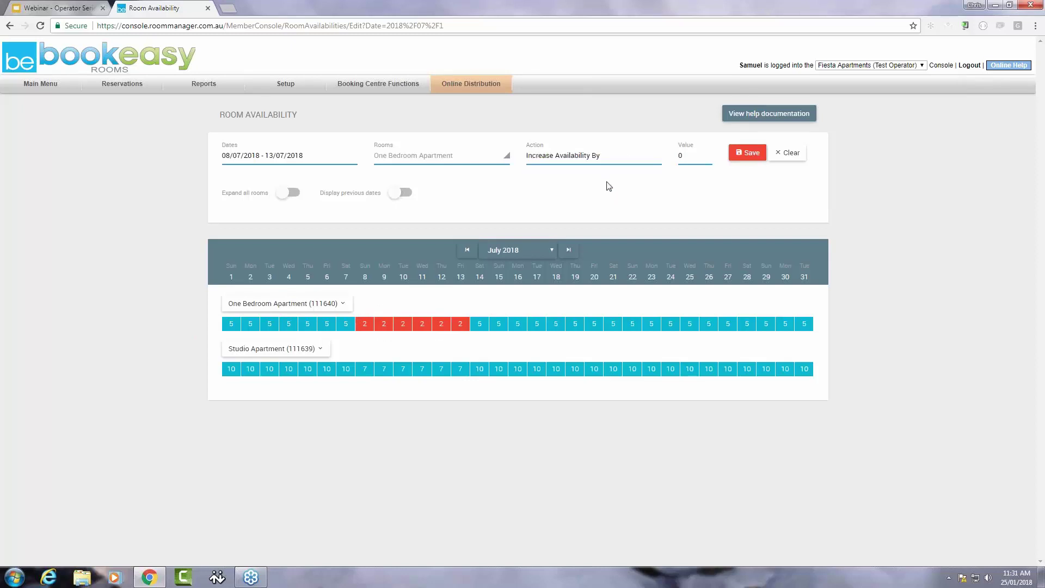
pyautogui.click(708, 154)
pyautogui.click(708, 154)
pyautogui.click(748, 153)
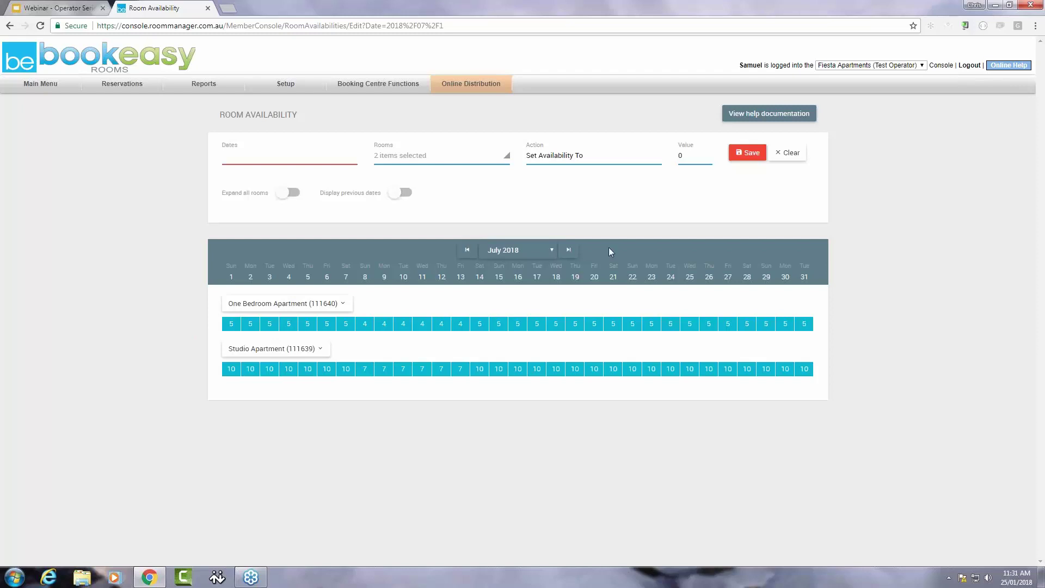
# Switch the availability calendar to December 2018.
pyautogui.click(552, 250)
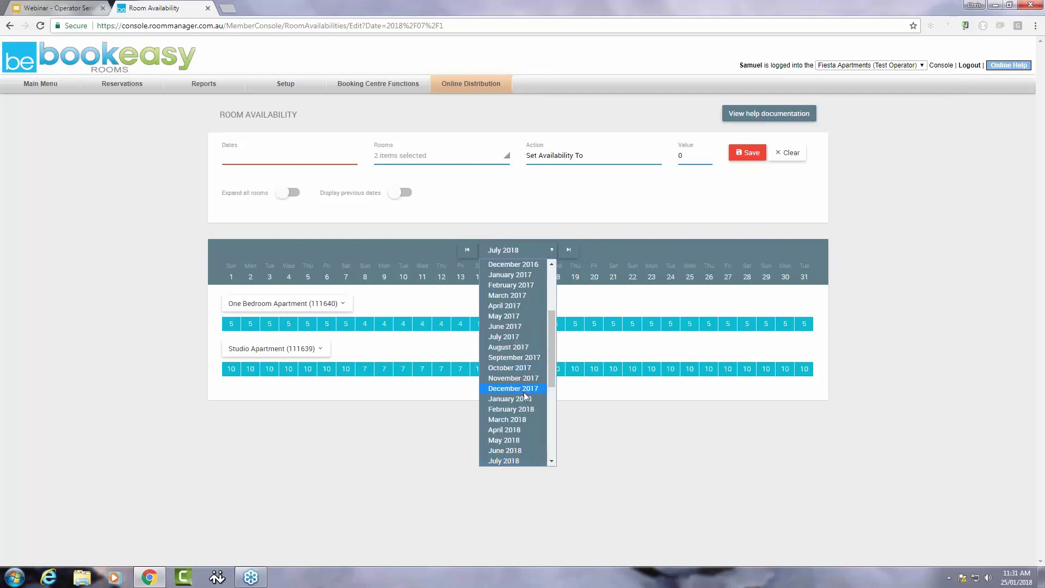
pyautogui.scroll(-5, 524, 396)
pyautogui.click(514, 328)
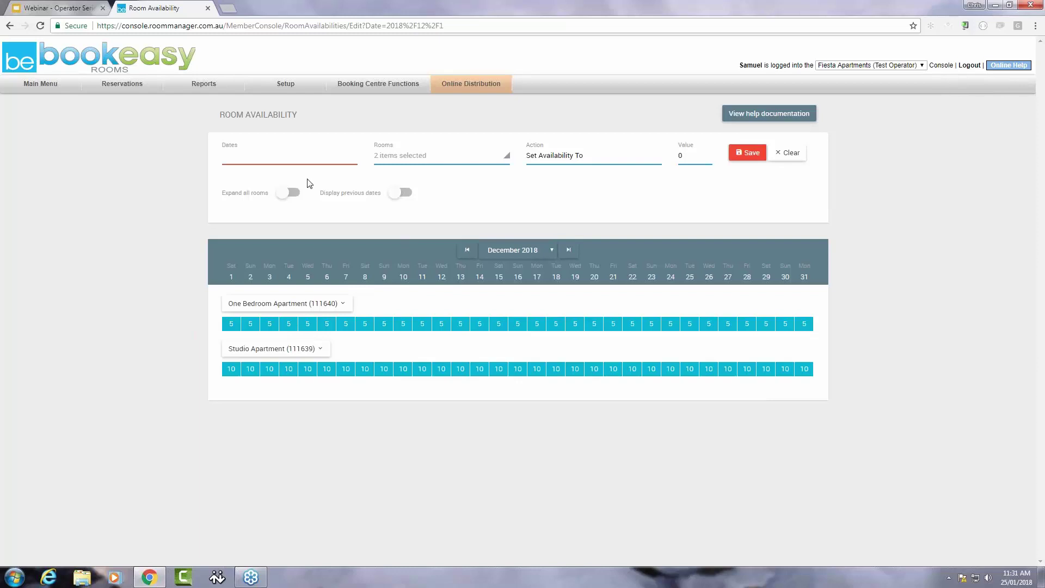
# Set the availability of both apartment types to 1 for 21/12/2018 to 06/01/2019 and save.
pyautogui.click(242, 161)
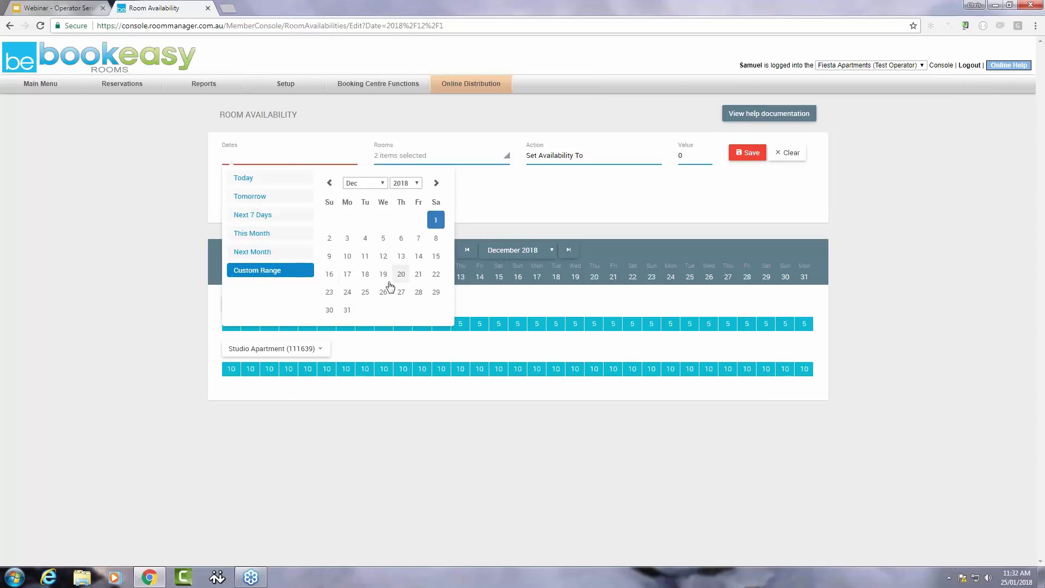
pyautogui.click(418, 276)
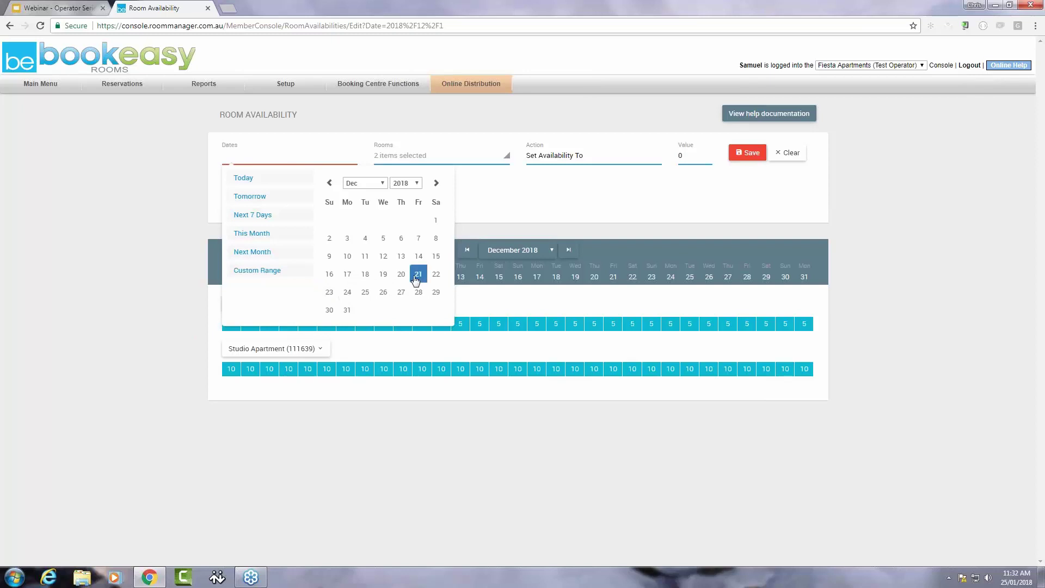
pyautogui.click(413, 184)
pyautogui.click(412, 221)
pyautogui.click(365, 183)
pyautogui.click(364, 191)
pyautogui.click(365, 220)
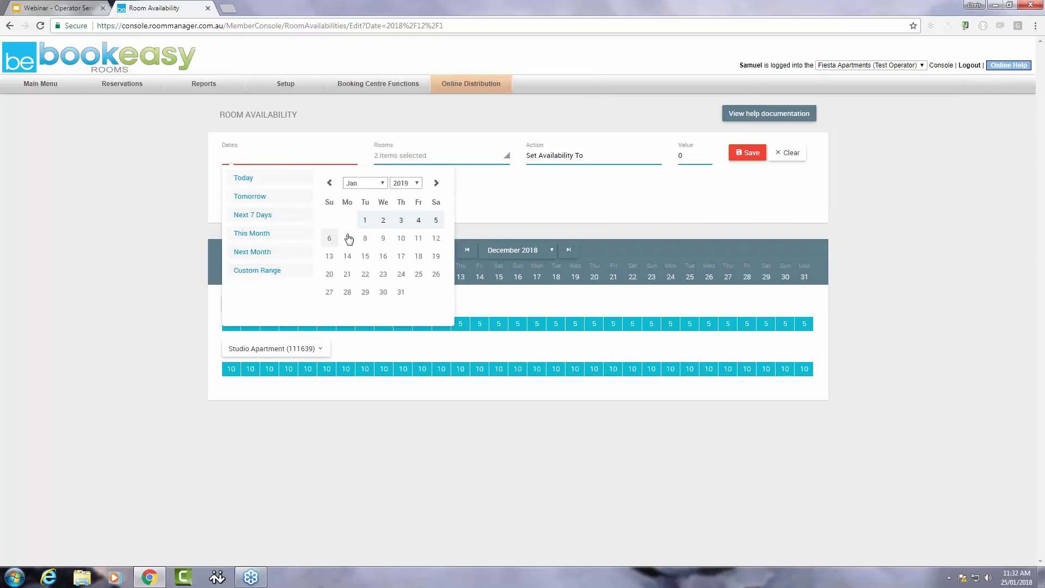
pyautogui.click(329, 238)
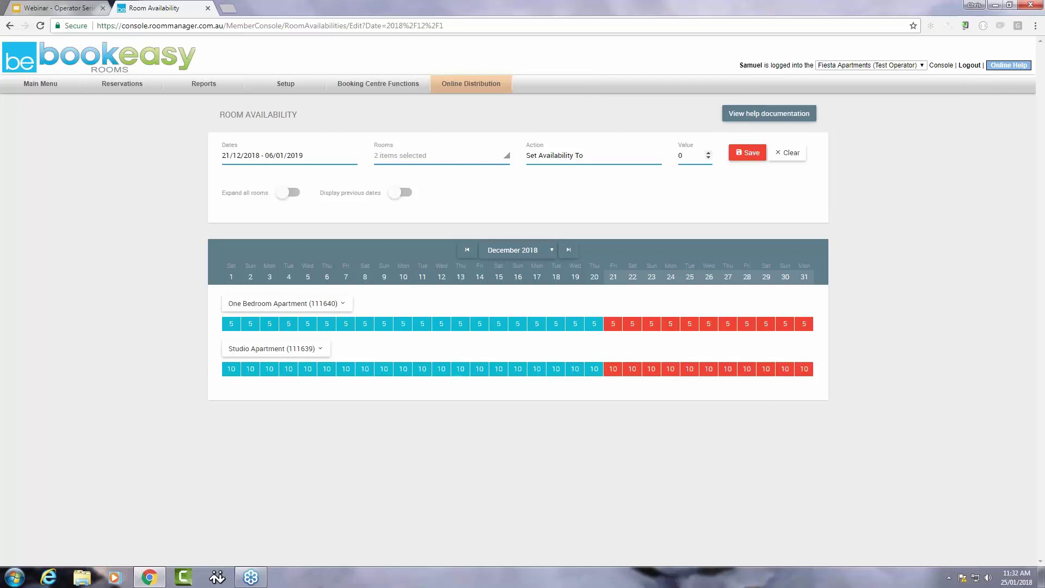
pyautogui.click(708, 152)
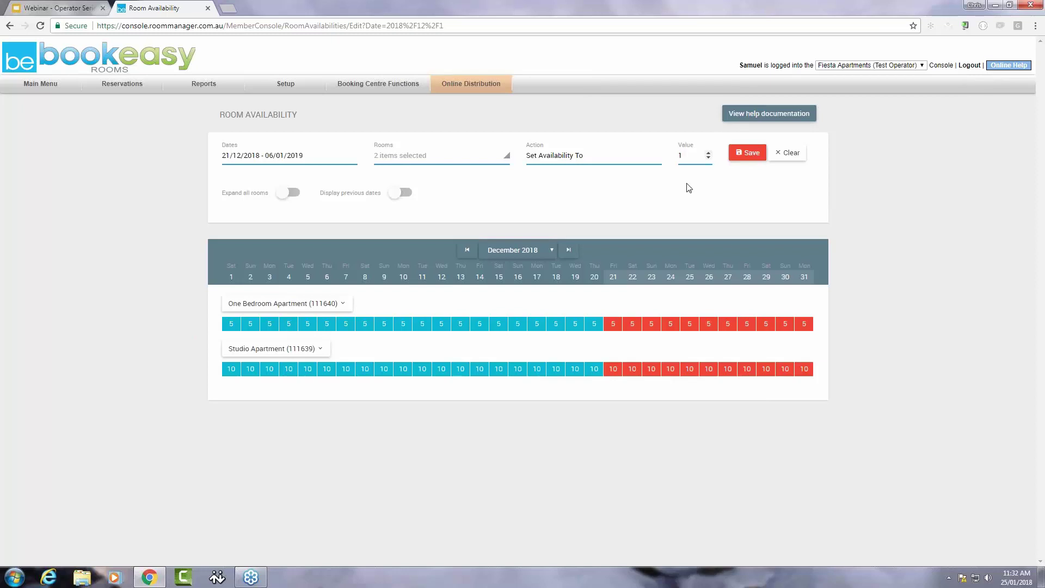
pyautogui.click(748, 153)
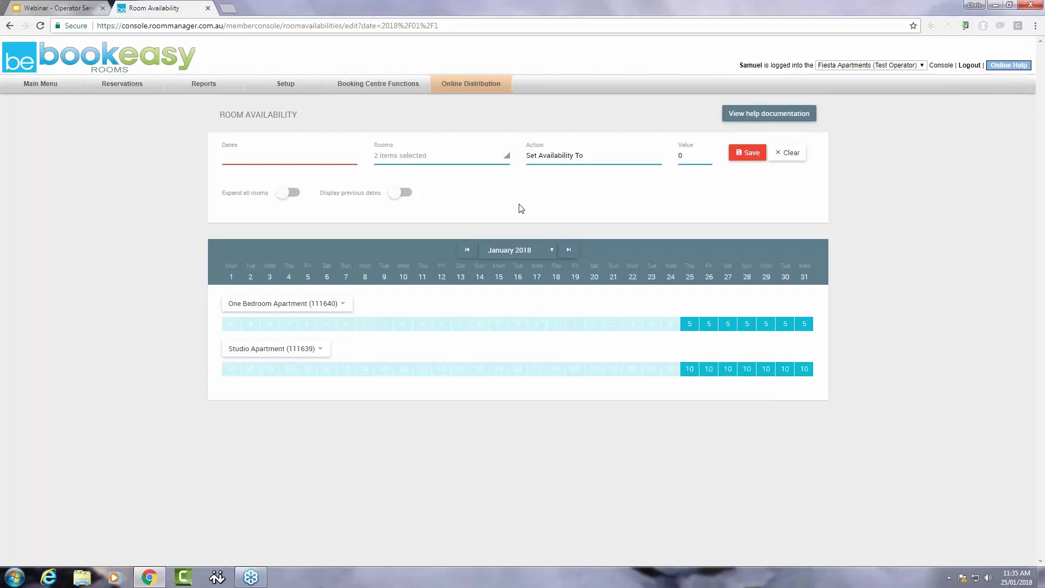
# Switch the availability calendar to May 2018 and expand the One Bedroom Apartment's availability details.
pyautogui.click(550, 253)
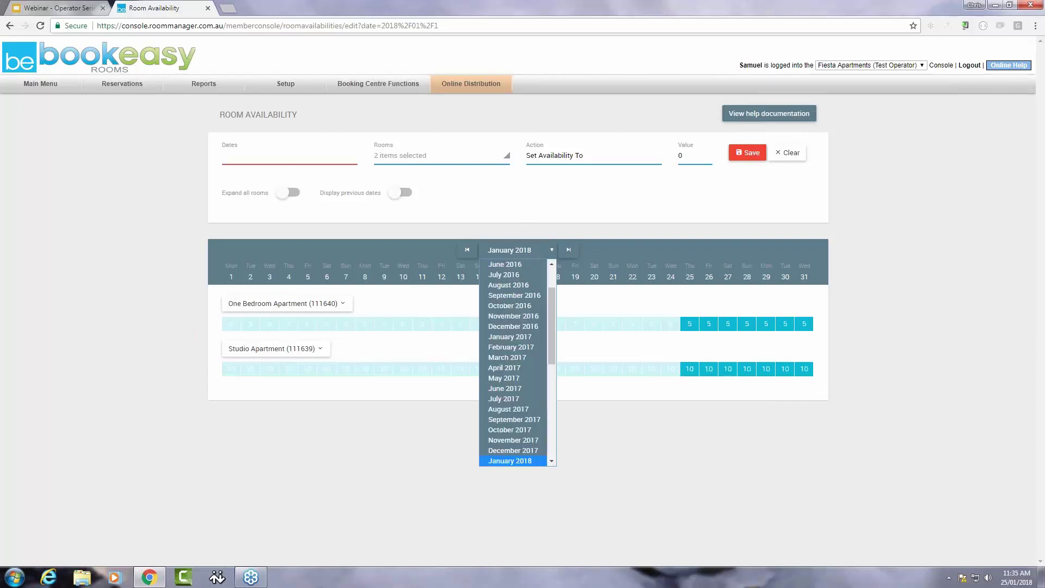
pyautogui.scroll(-5, 539, 319)
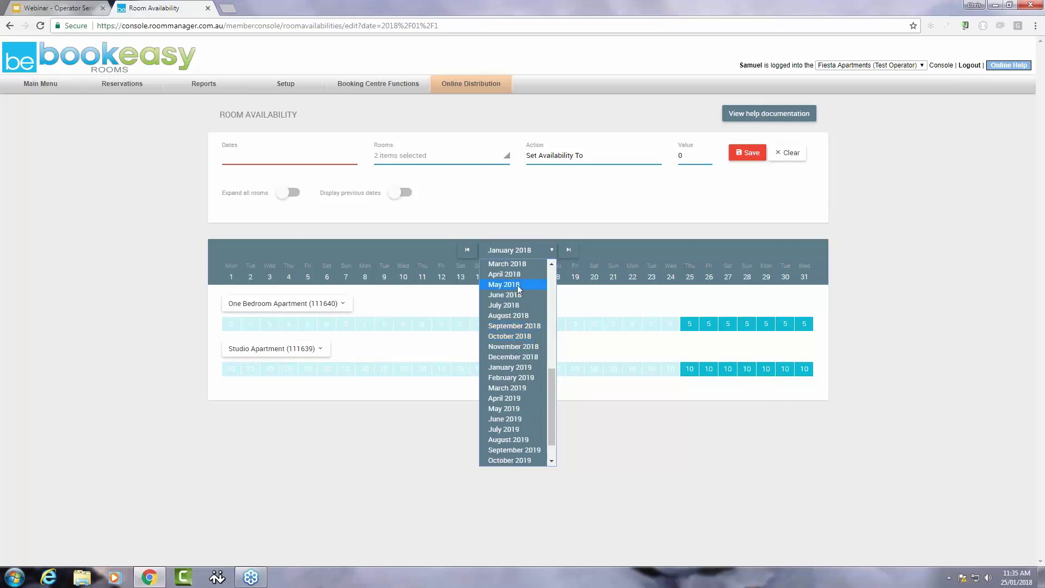
pyautogui.click(517, 285)
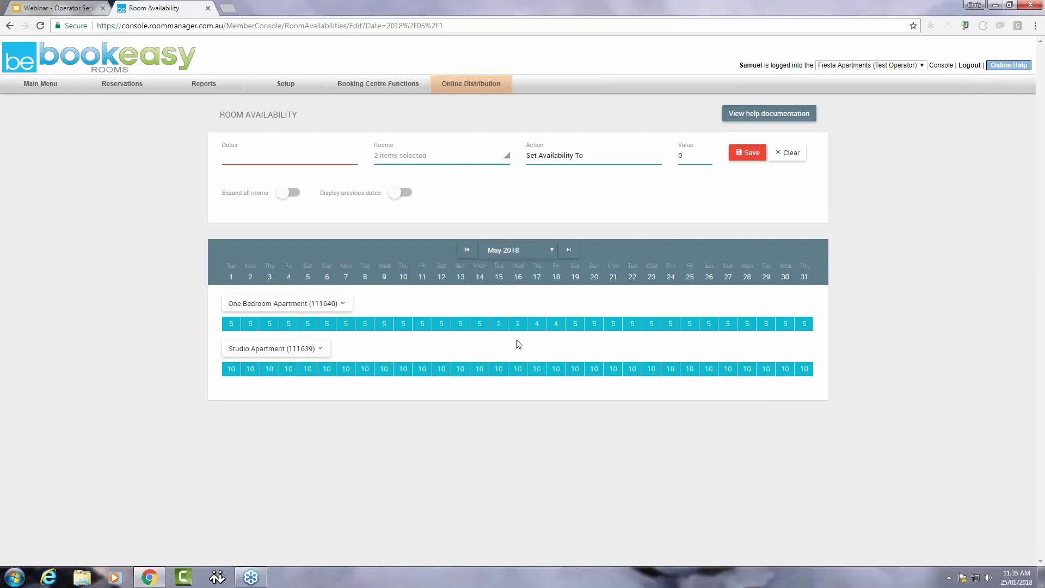
pyautogui.click(486, 343)
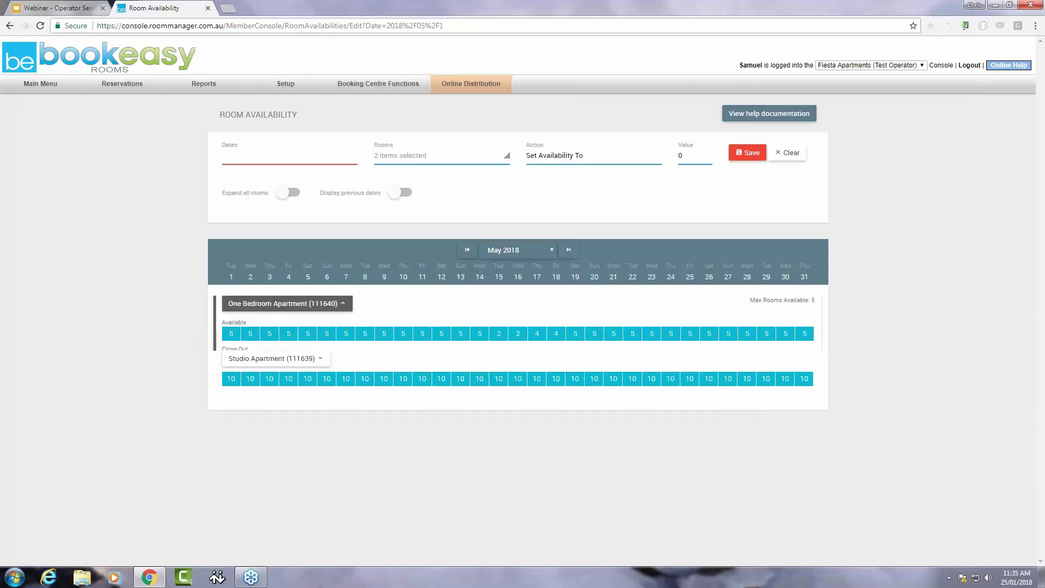